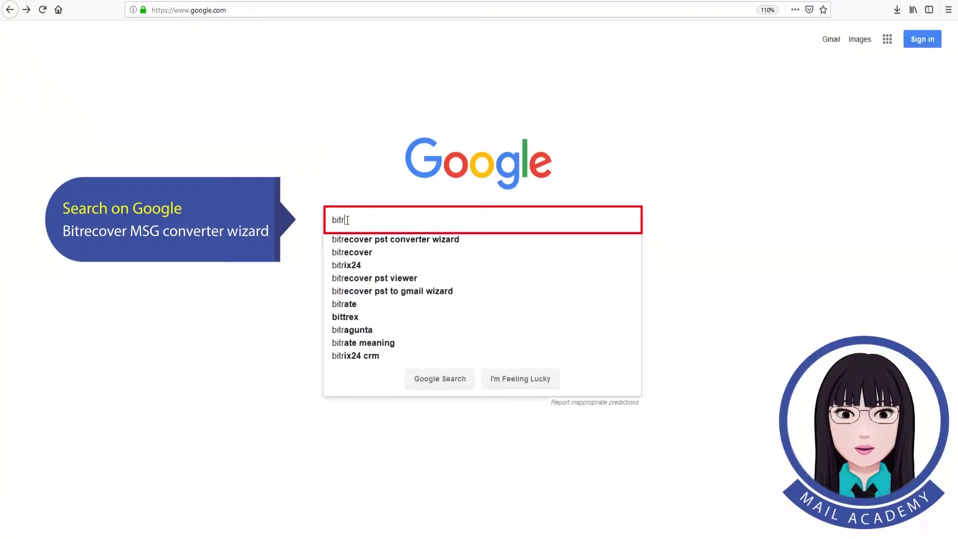
text(ecover msg conver)
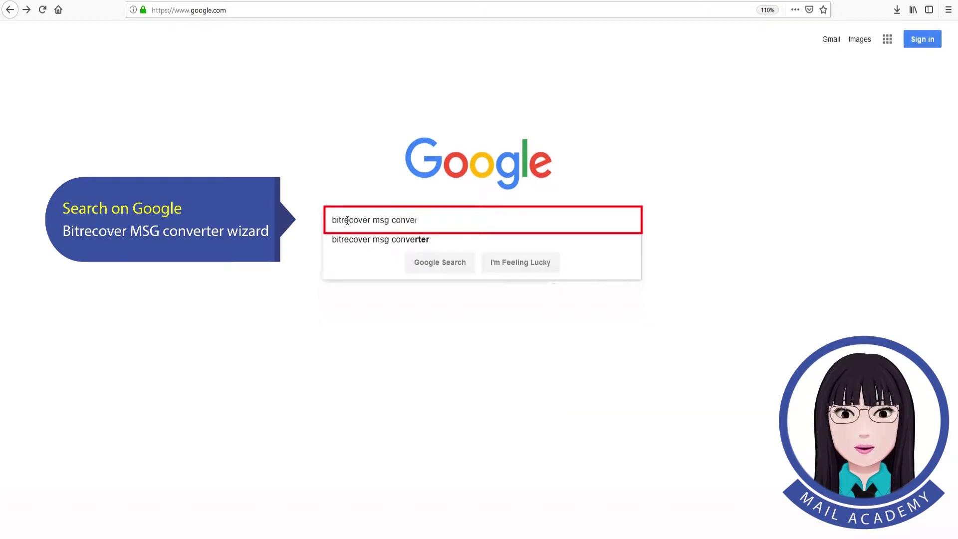
text(ter wizard)
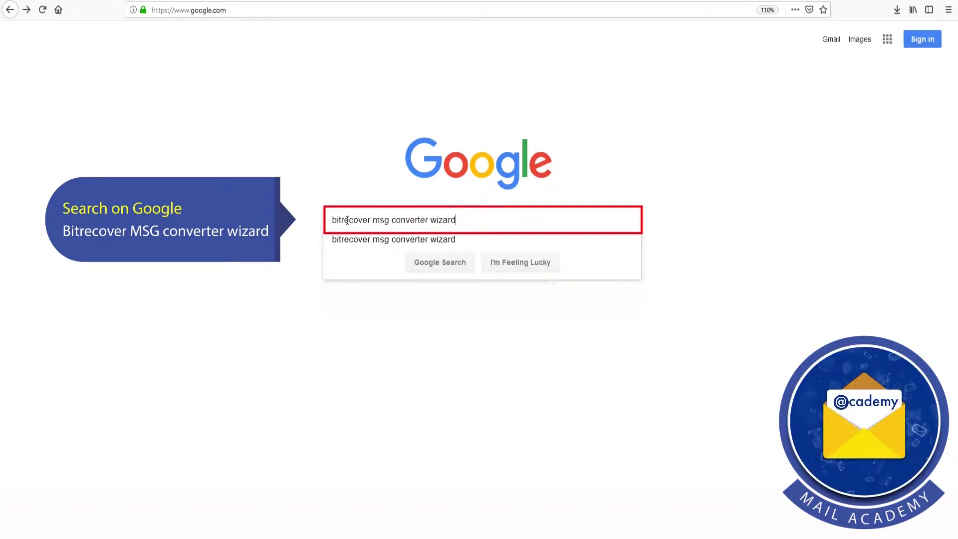
Search Google for 'bitrecover msg converter wizard'.
click(436, 261)
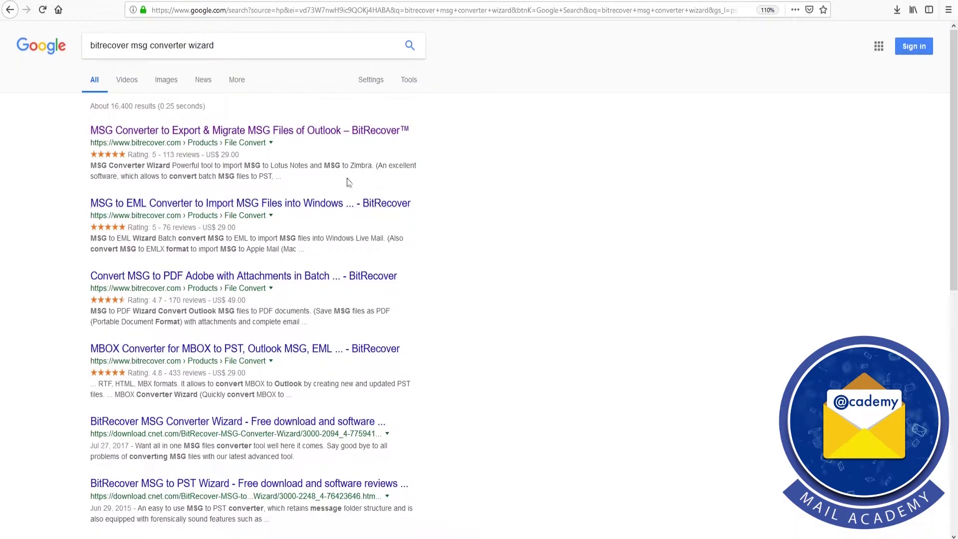
Download the MSG Converter Wizard installer from BitRecover's product page and run it from Downloads.
click(257, 132)
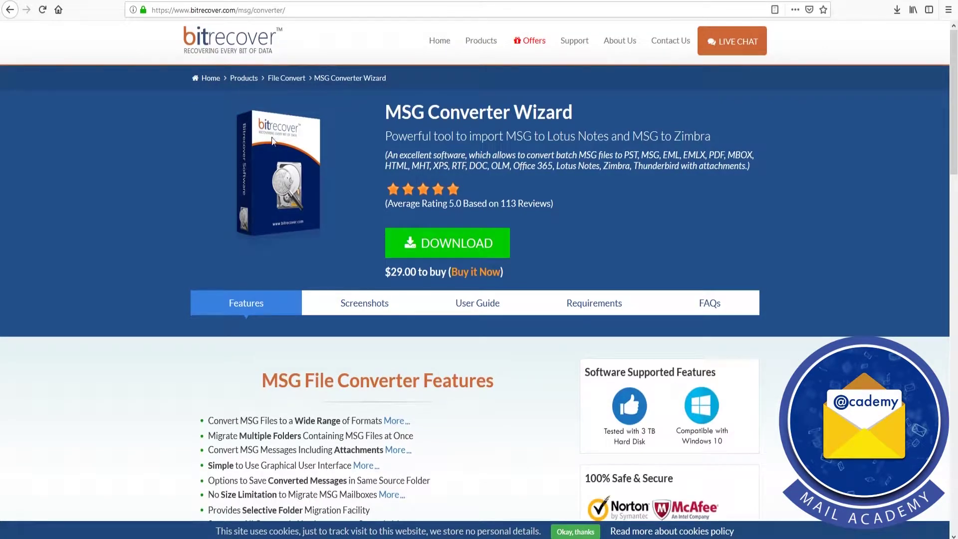
click(445, 249)
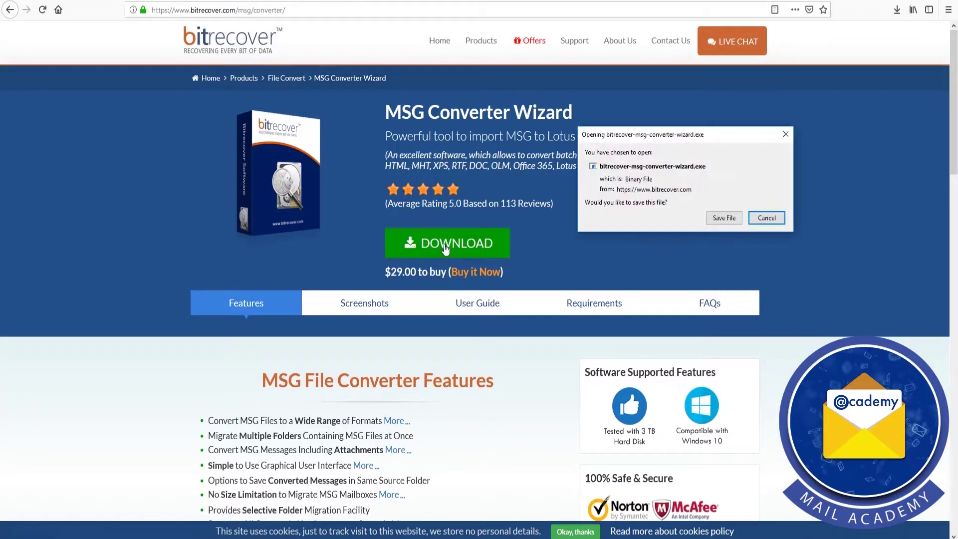
click(723, 218)
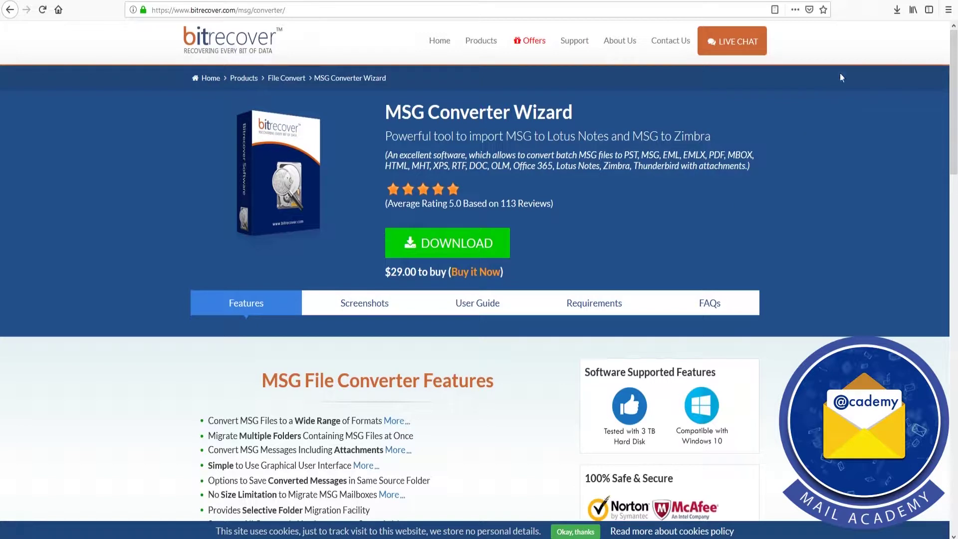
click(897, 10)
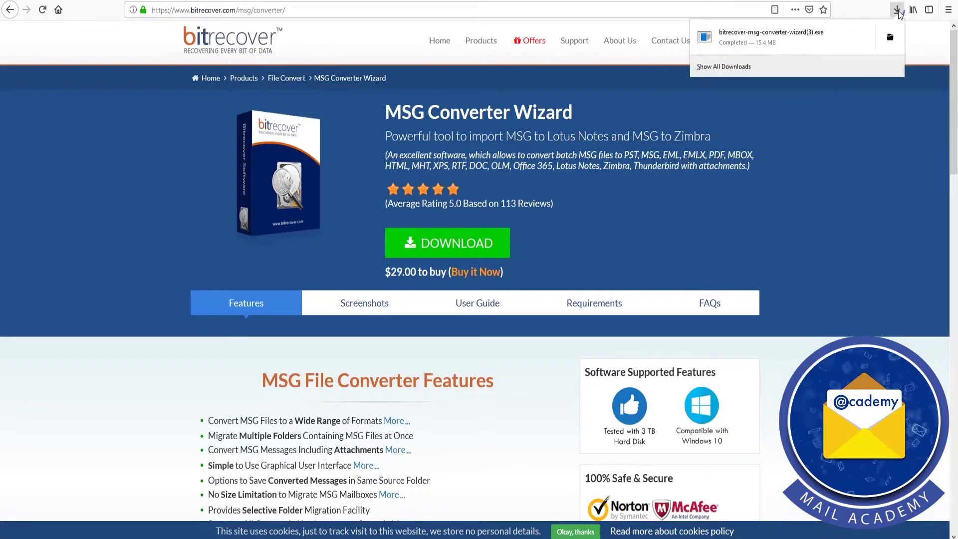
click(804, 43)
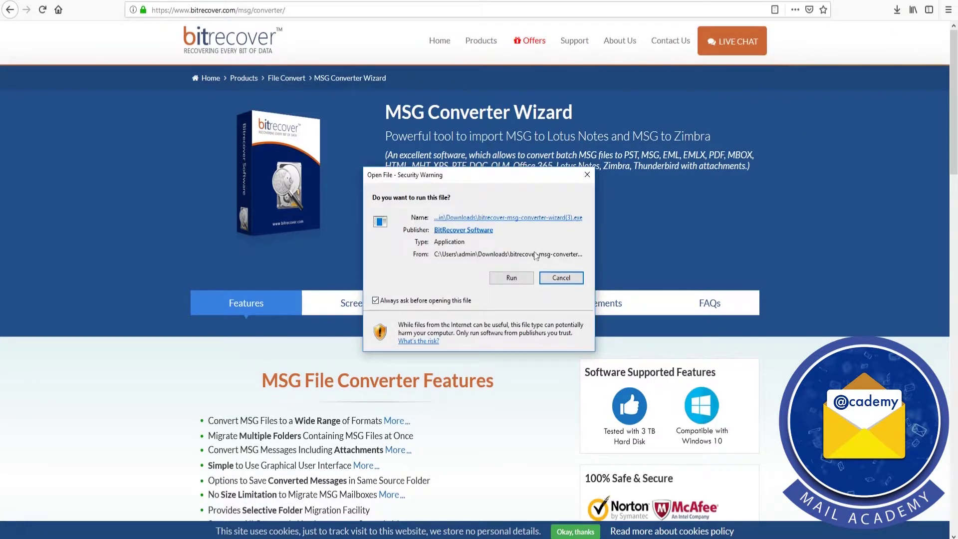
Install MSG Converter Wizard in English, accepting the license agreement and default options.
click(513, 277)
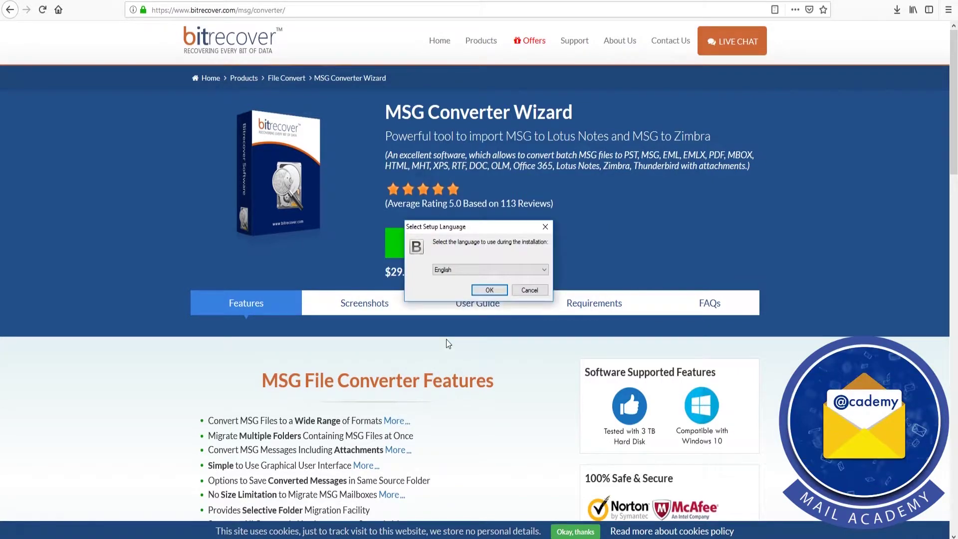
click(491, 291)
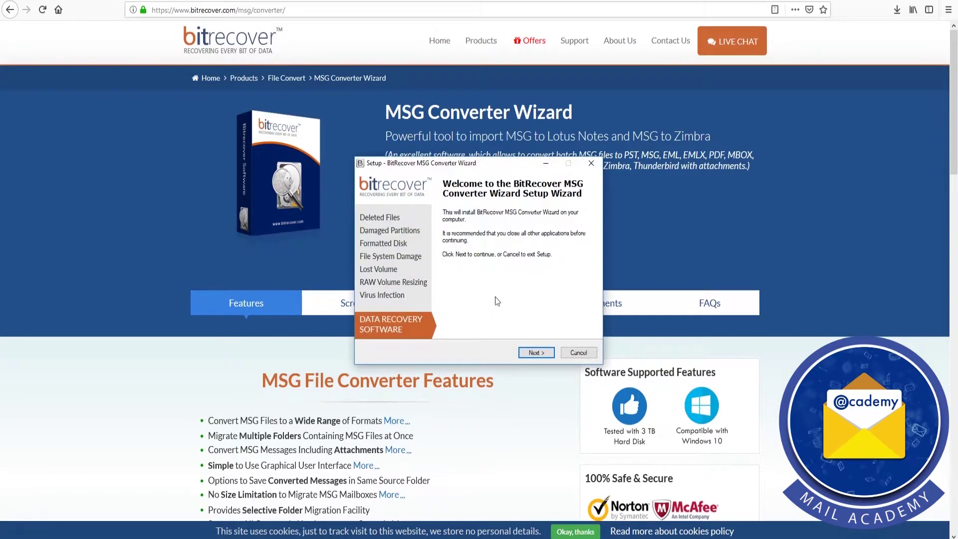
click(543, 357)
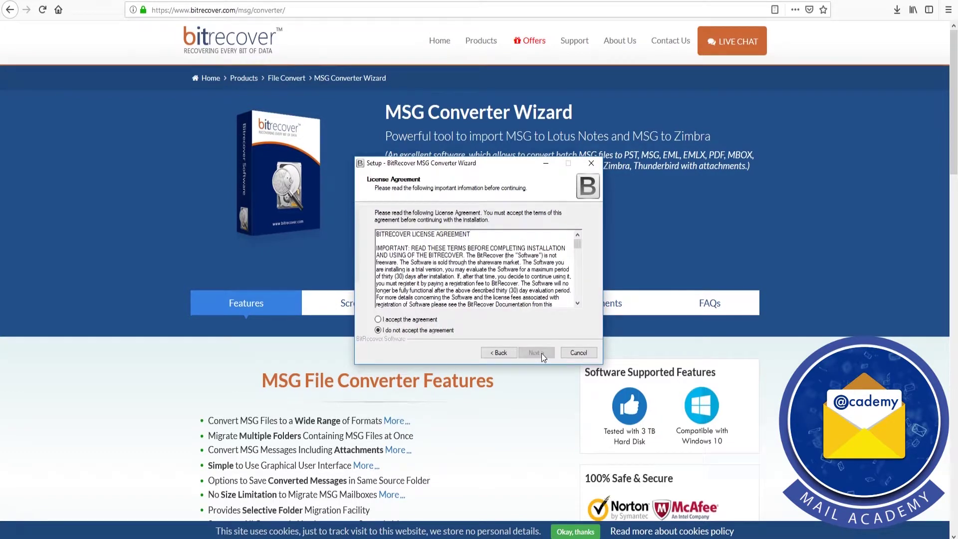
click(378, 320)
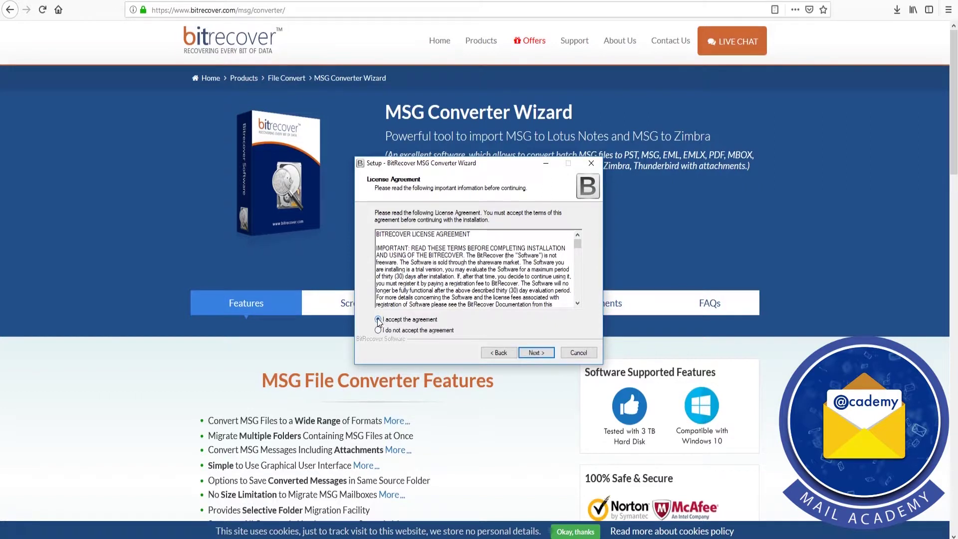
click(539, 352)
click(539, 353)
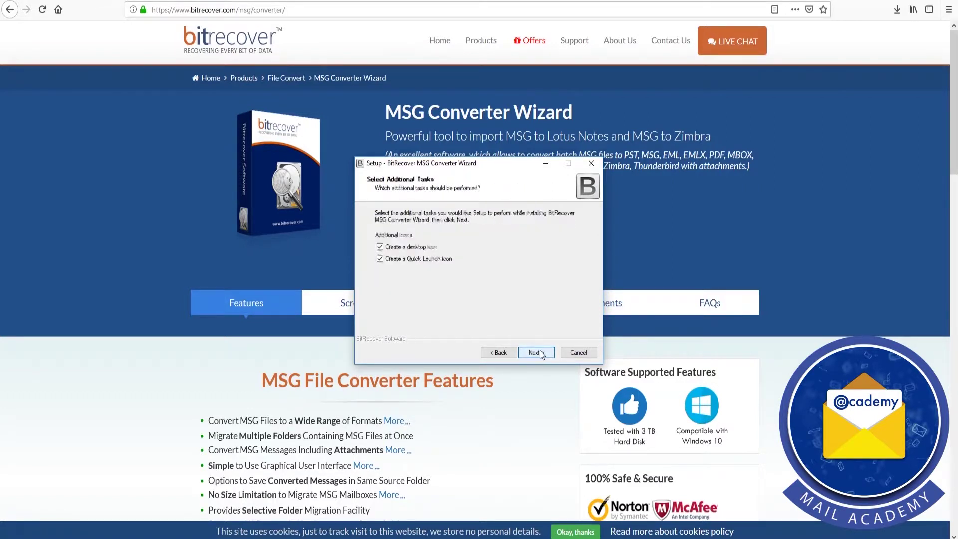
click(540, 352)
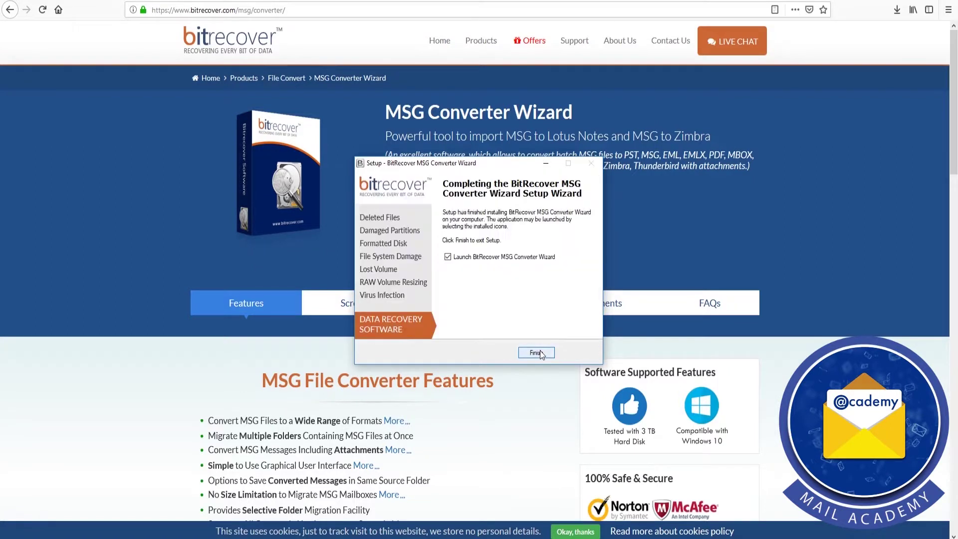
Launch the converter and load every .msg file from F:\eml to pst\EML.
click(540, 353)
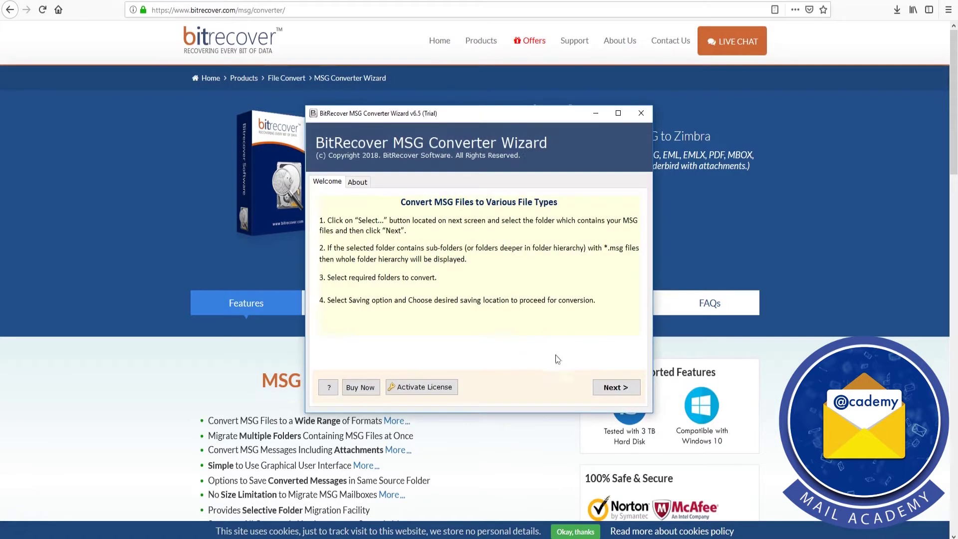
click(628, 386)
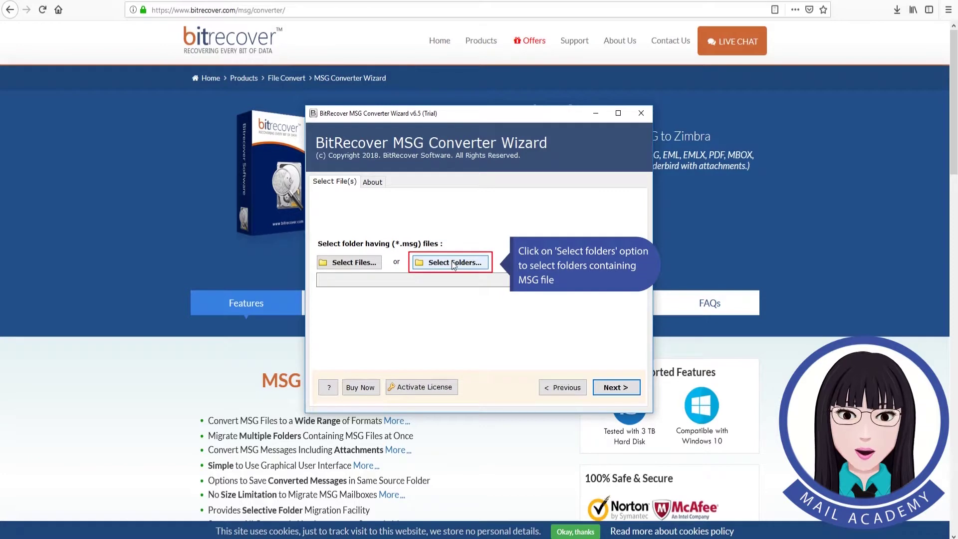
click(362, 262)
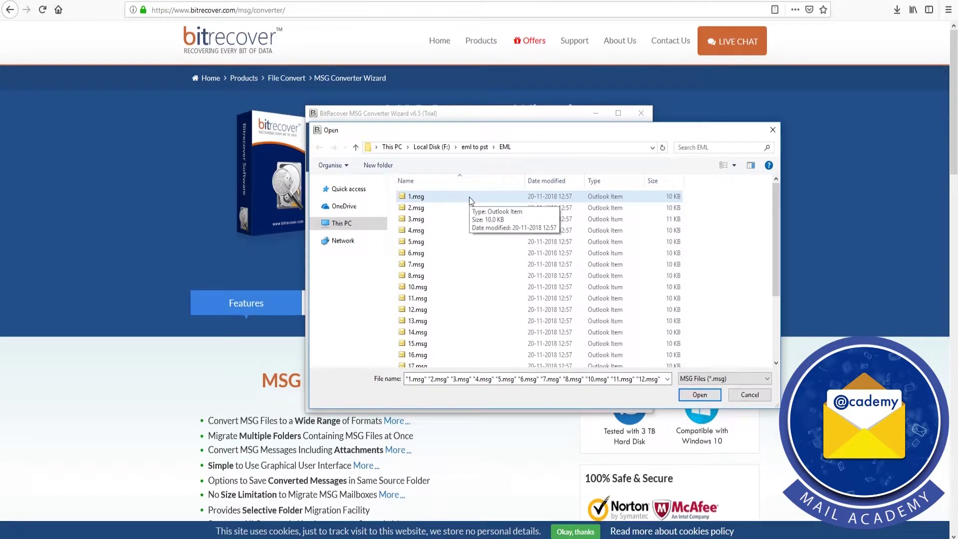
click(469, 198)
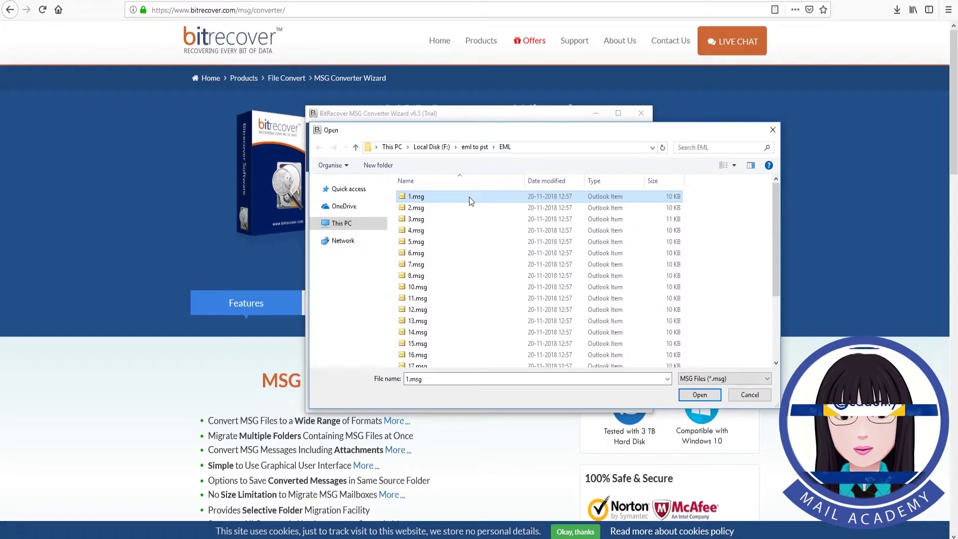
key(ctrl+a)
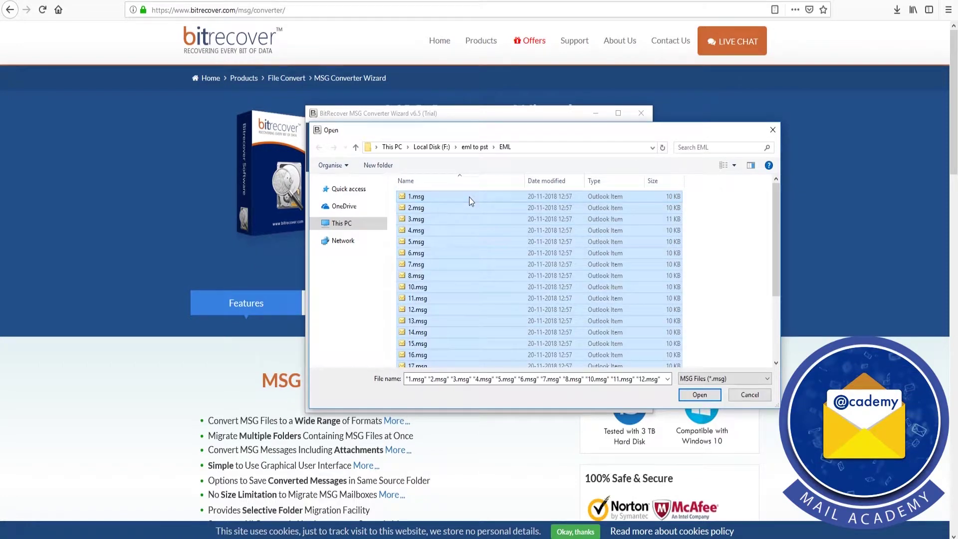
click(695, 397)
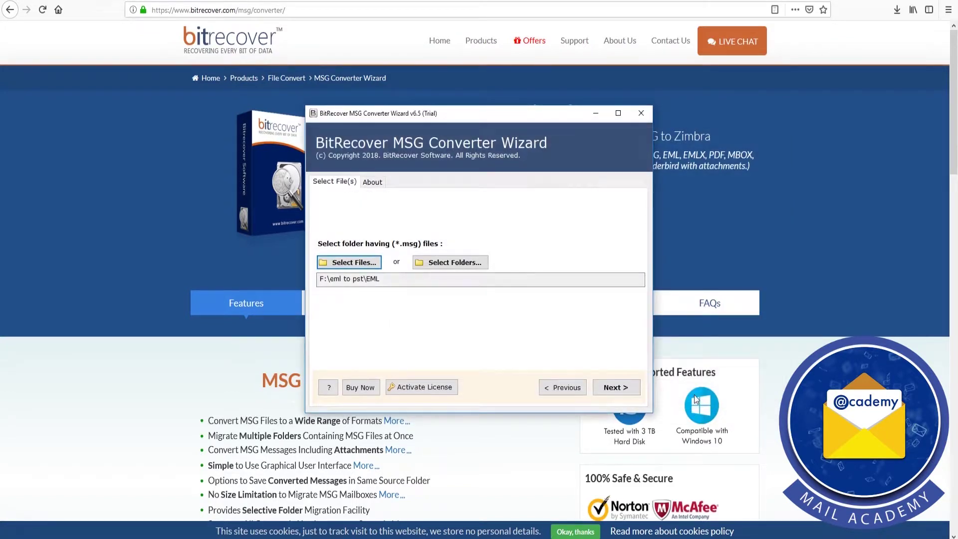
Tick the F:\eml to pst\EML folder to check all its msg files, then continue.
click(617, 388)
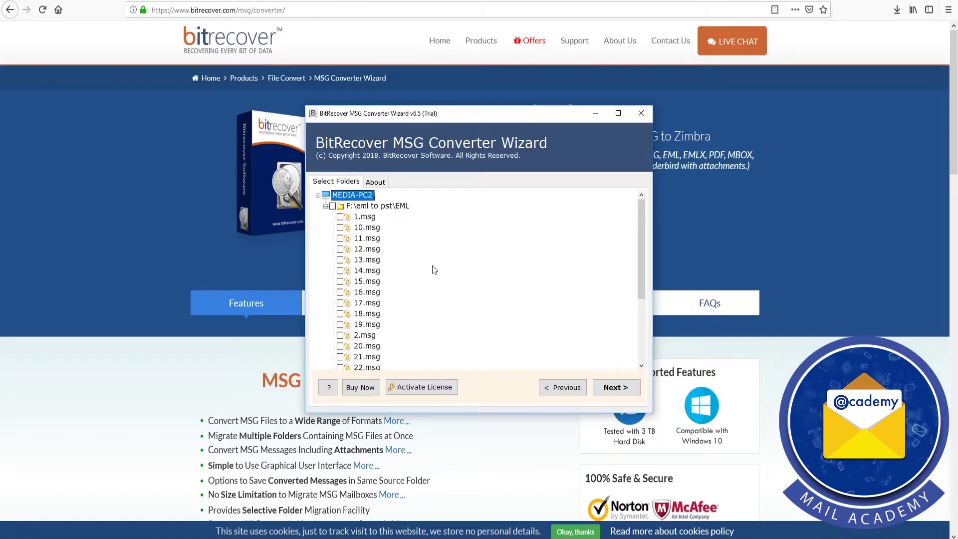
click(333, 206)
click(623, 389)
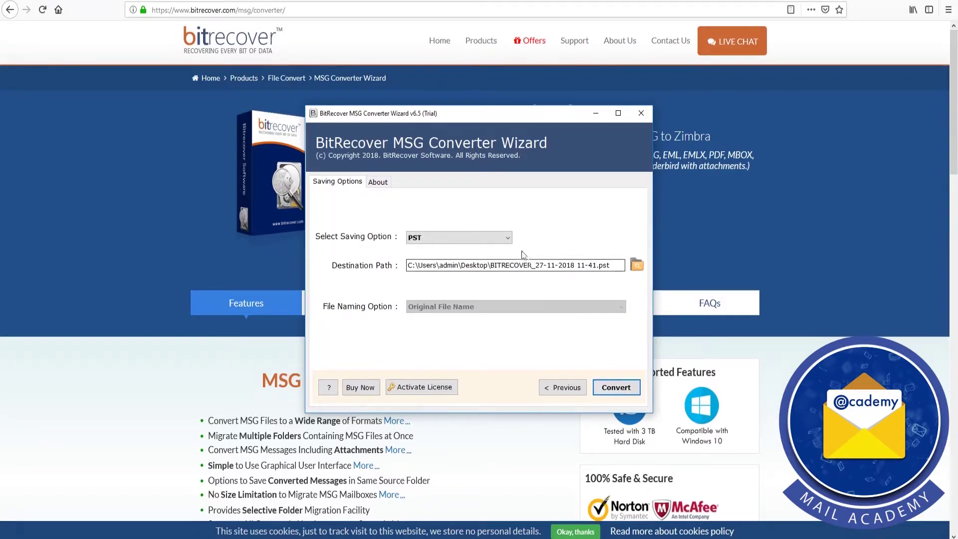
Set DOC output, saving to the same source folder with Original File Name naming.
click(506, 237)
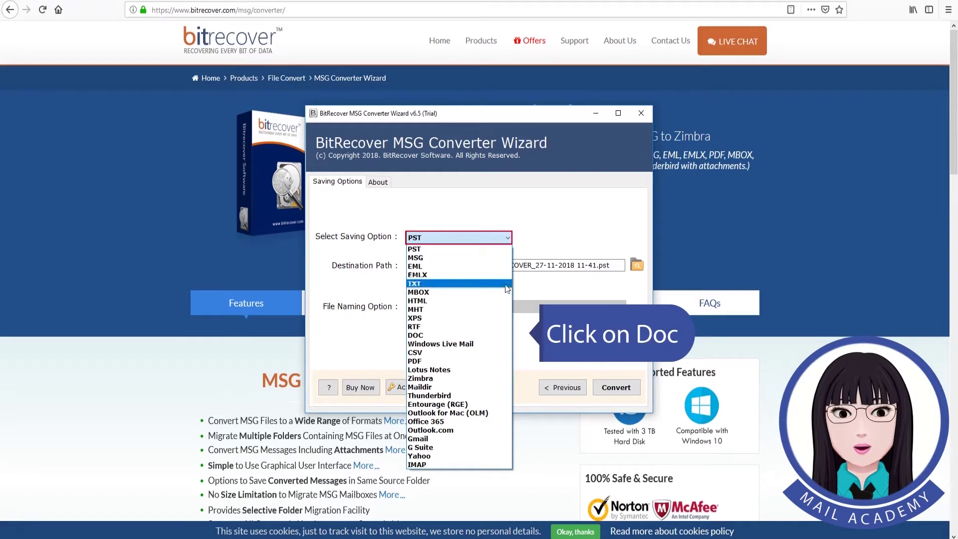
click(501, 336)
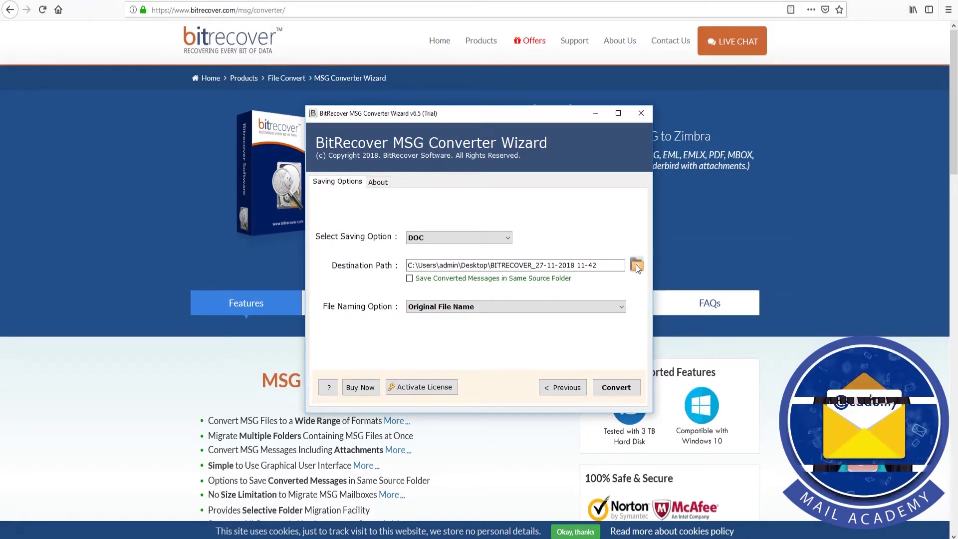
click(408, 281)
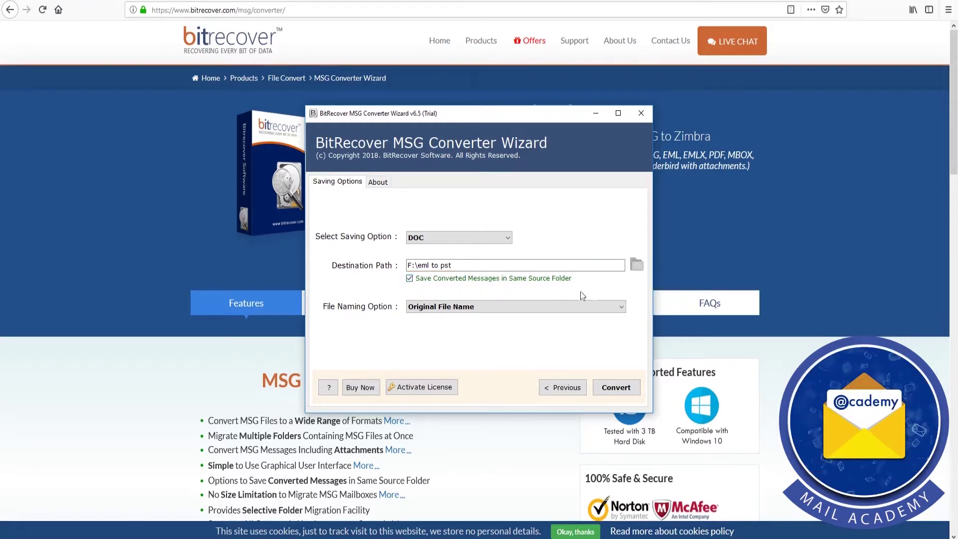
click(622, 308)
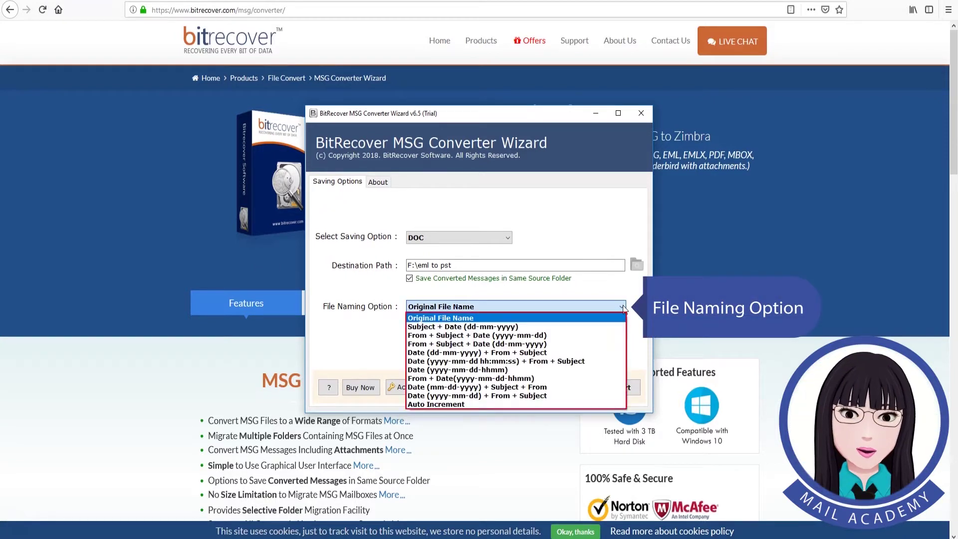
click(622, 307)
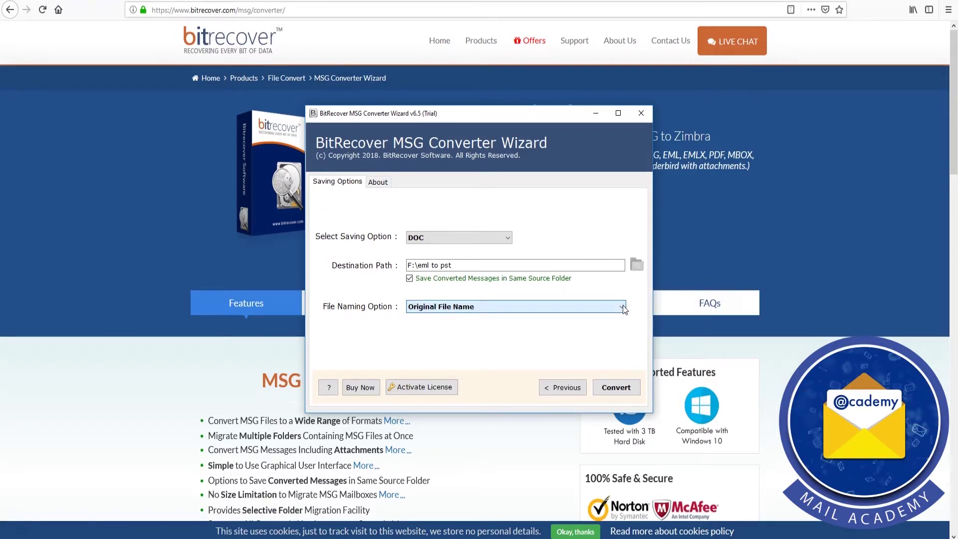
Convert the messages to DOC and acknowledge the Conversion completed message.
click(621, 388)
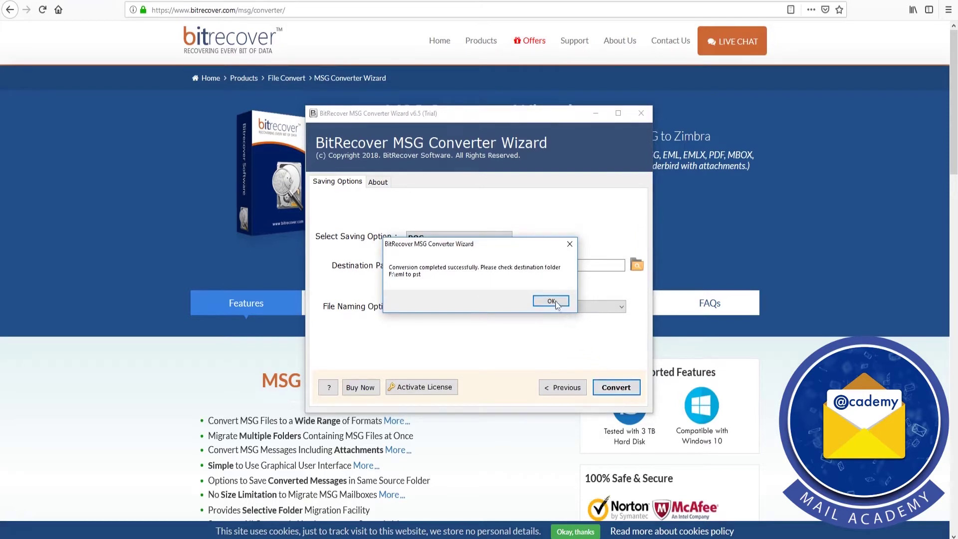
click(556, 303)
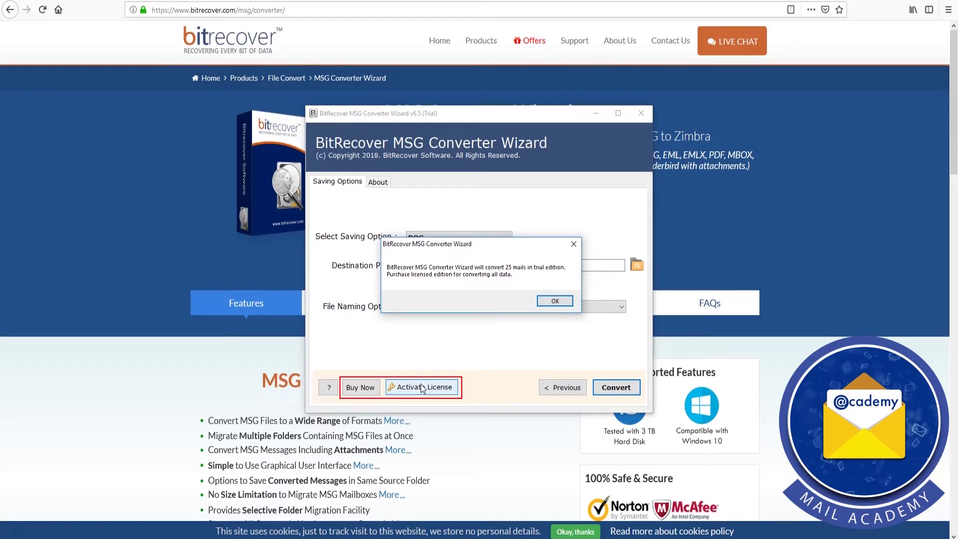
Dismiss the trial-edition 25-mail limit notice.
click(554, 300)
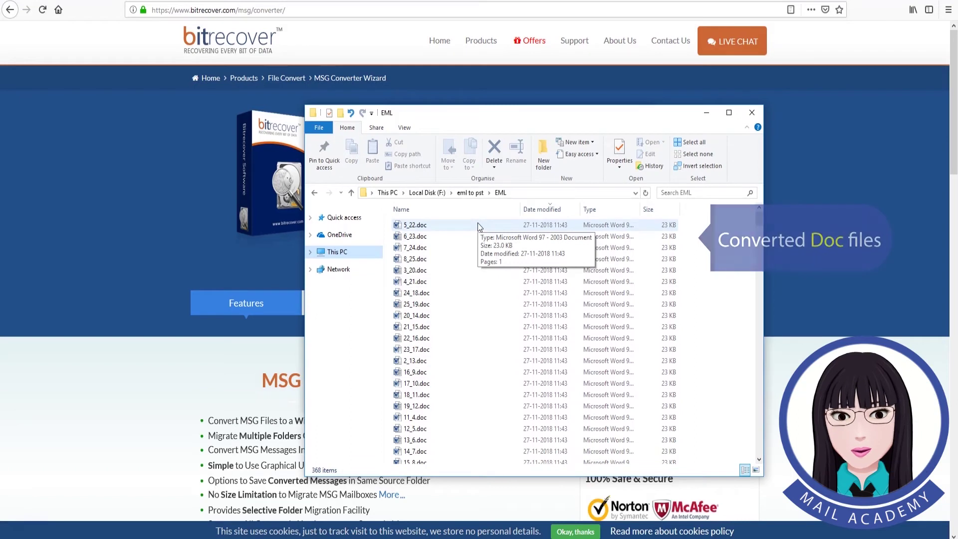